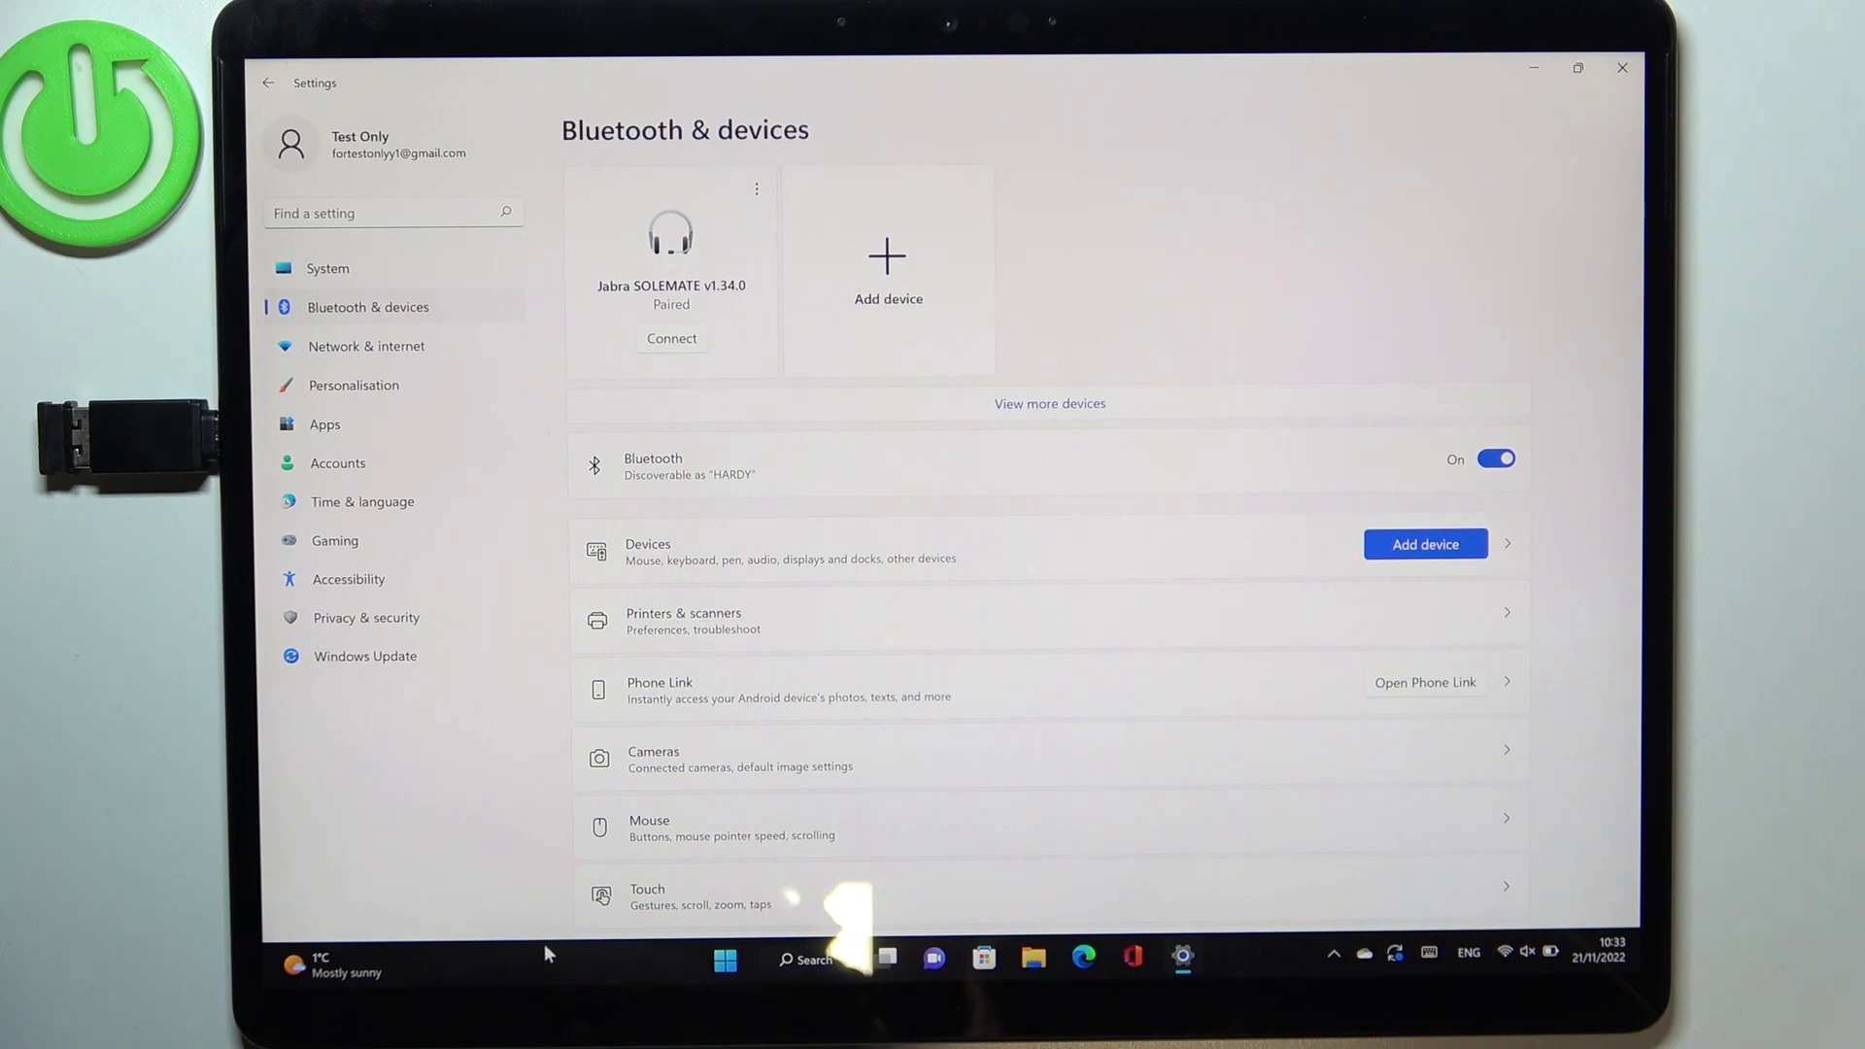
Select the Windows Search box to begin typing 'dueioldid' from the wireless keyboard.
{"action": "left_click", "coordinate": [809, 960]}
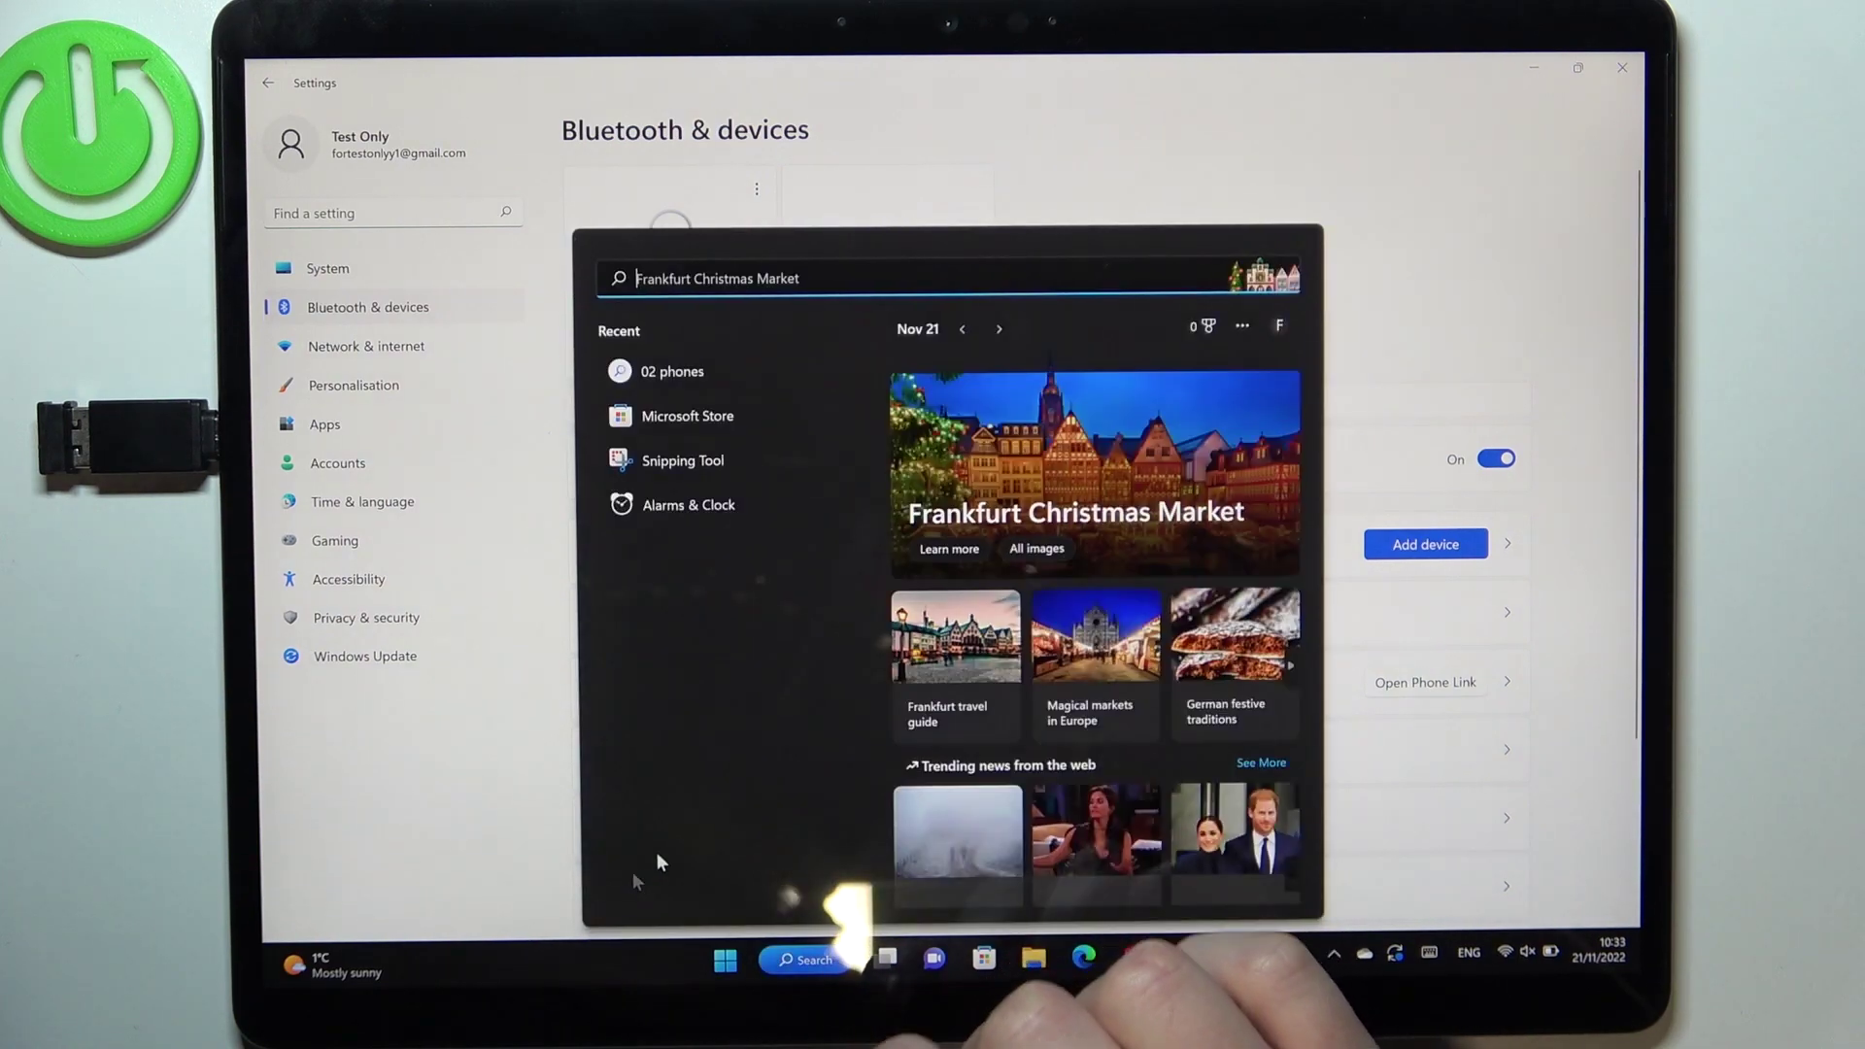
{"action": "type", "text": "du"}
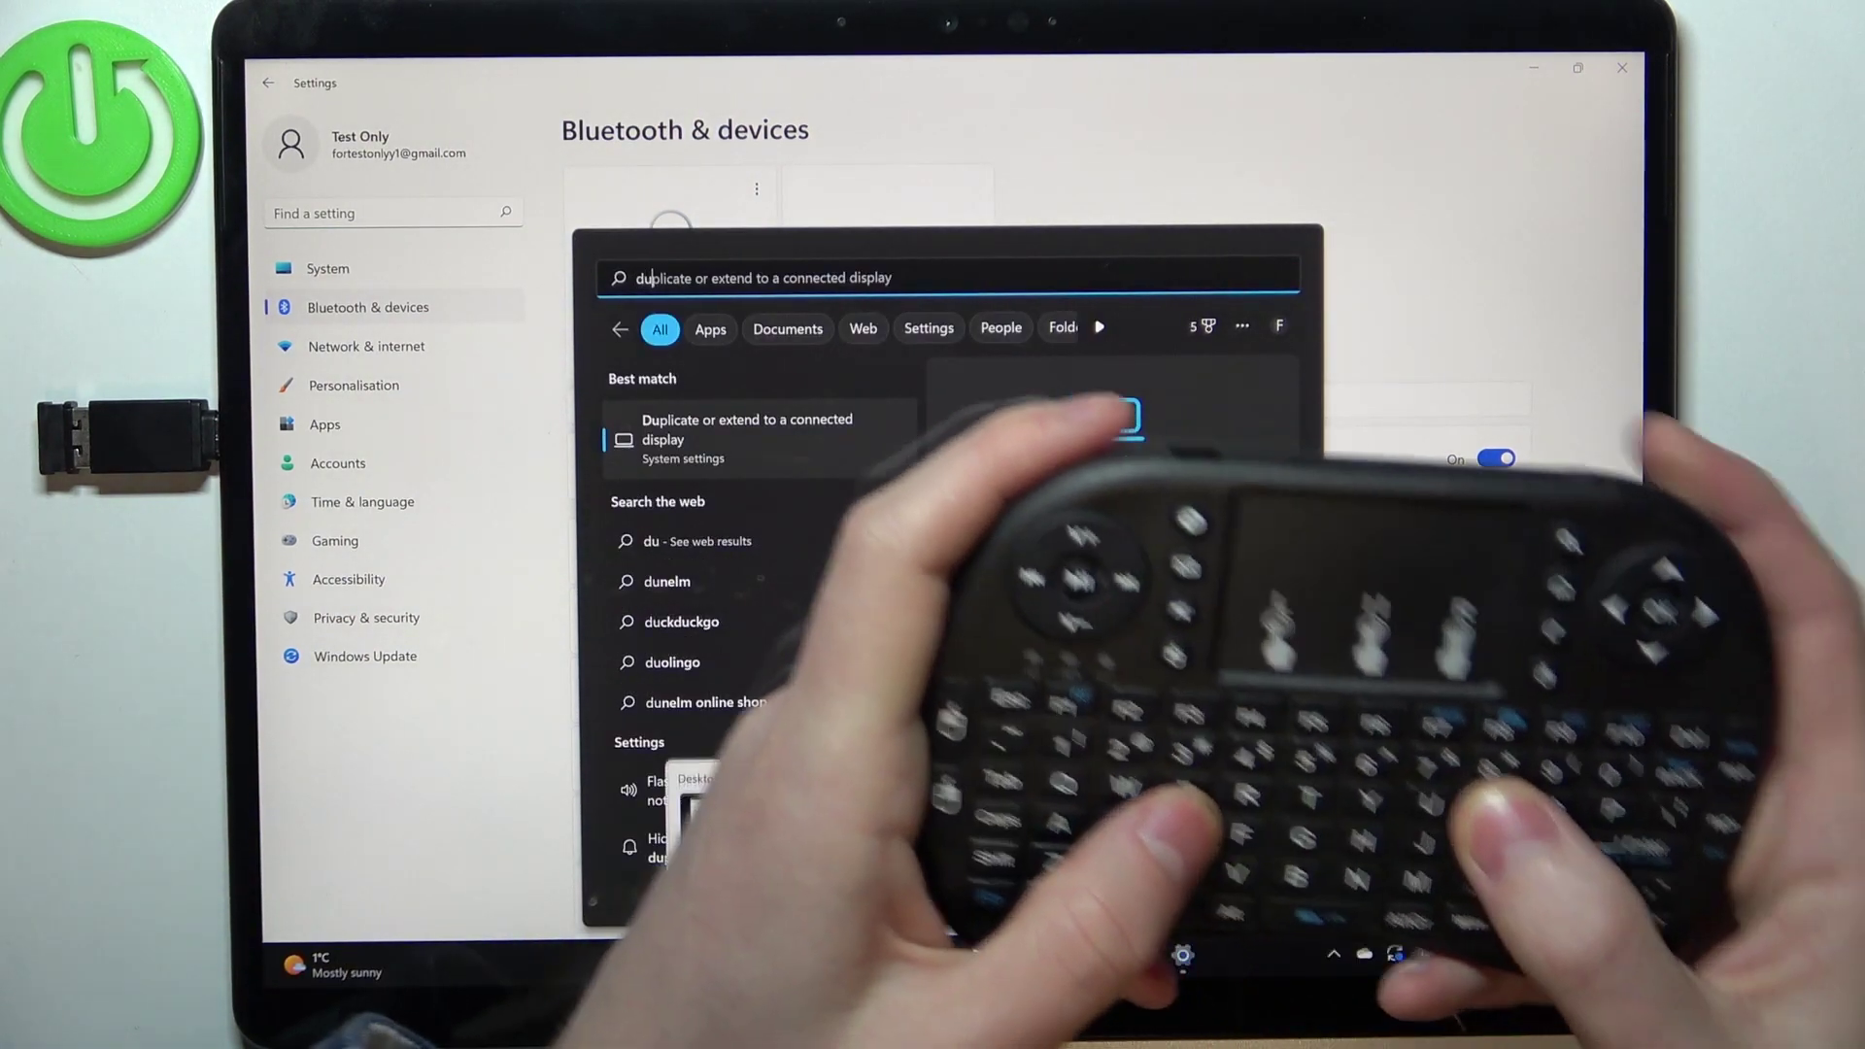
{"action": "type", "text": "eiold"}
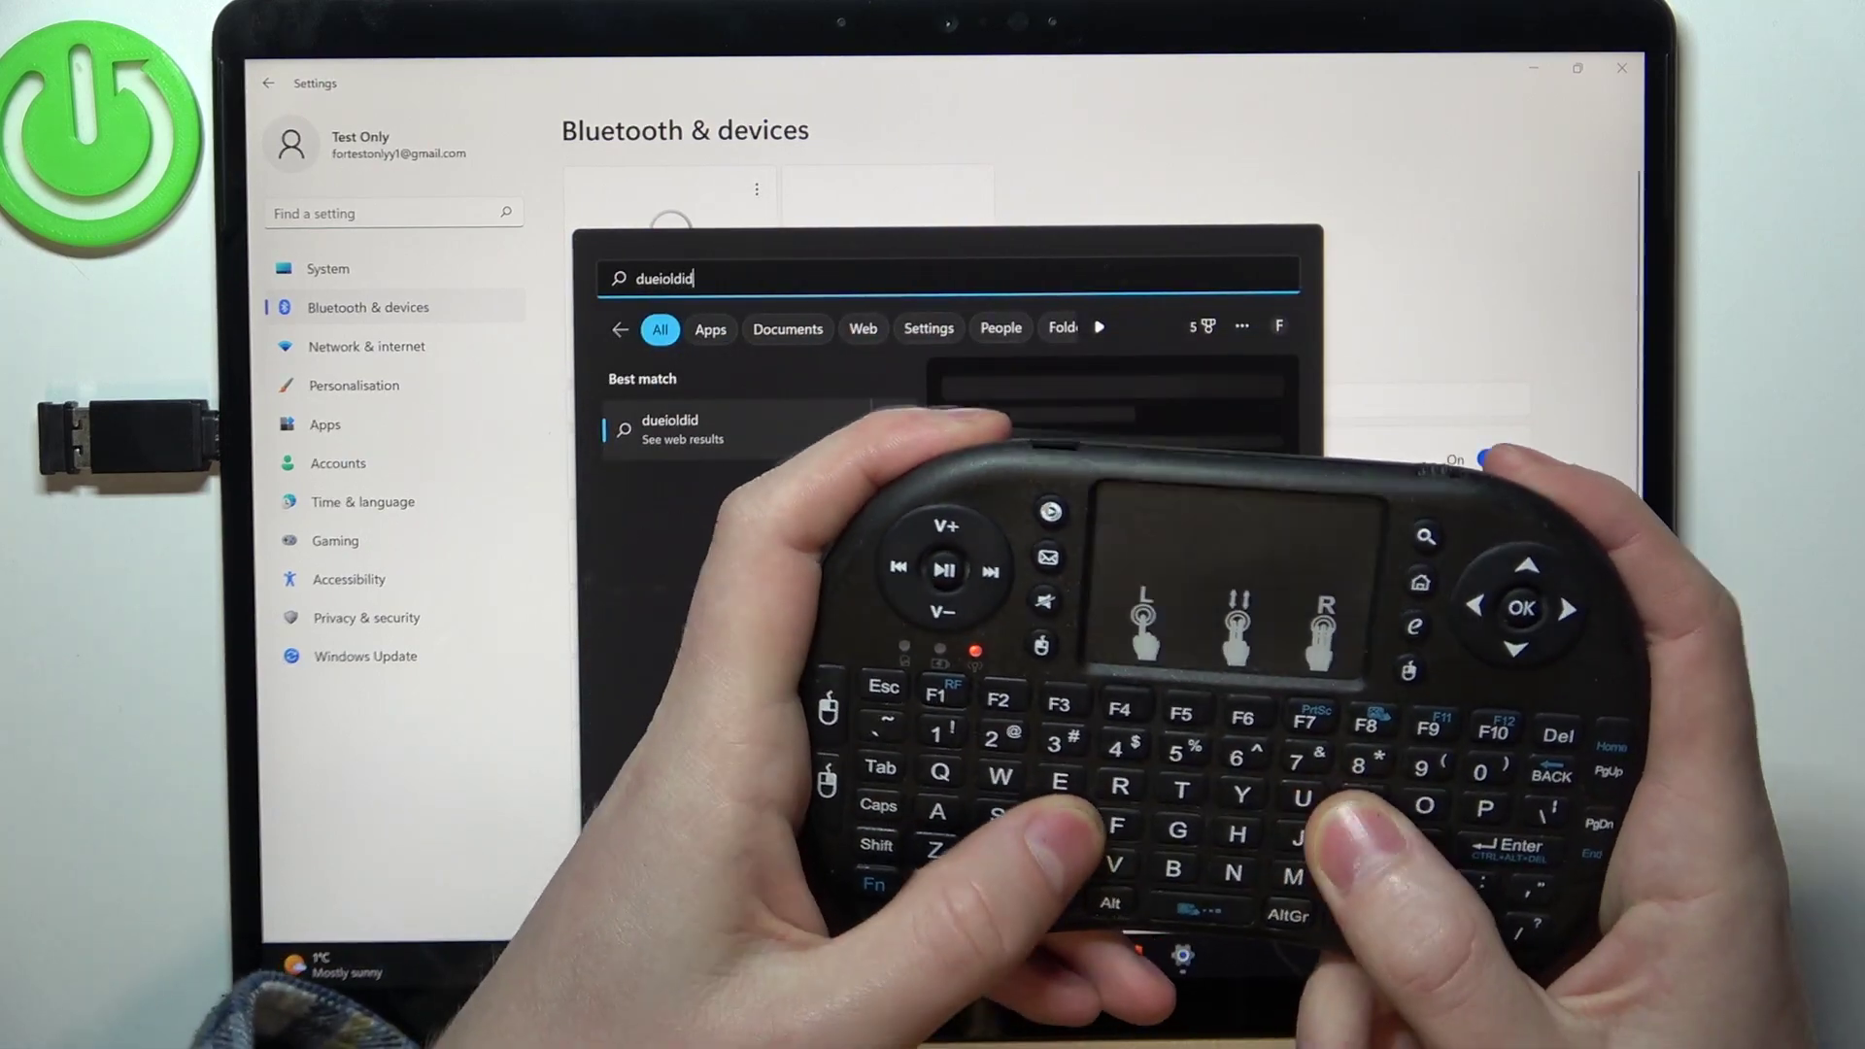
{"action": "type", "text": "id"}
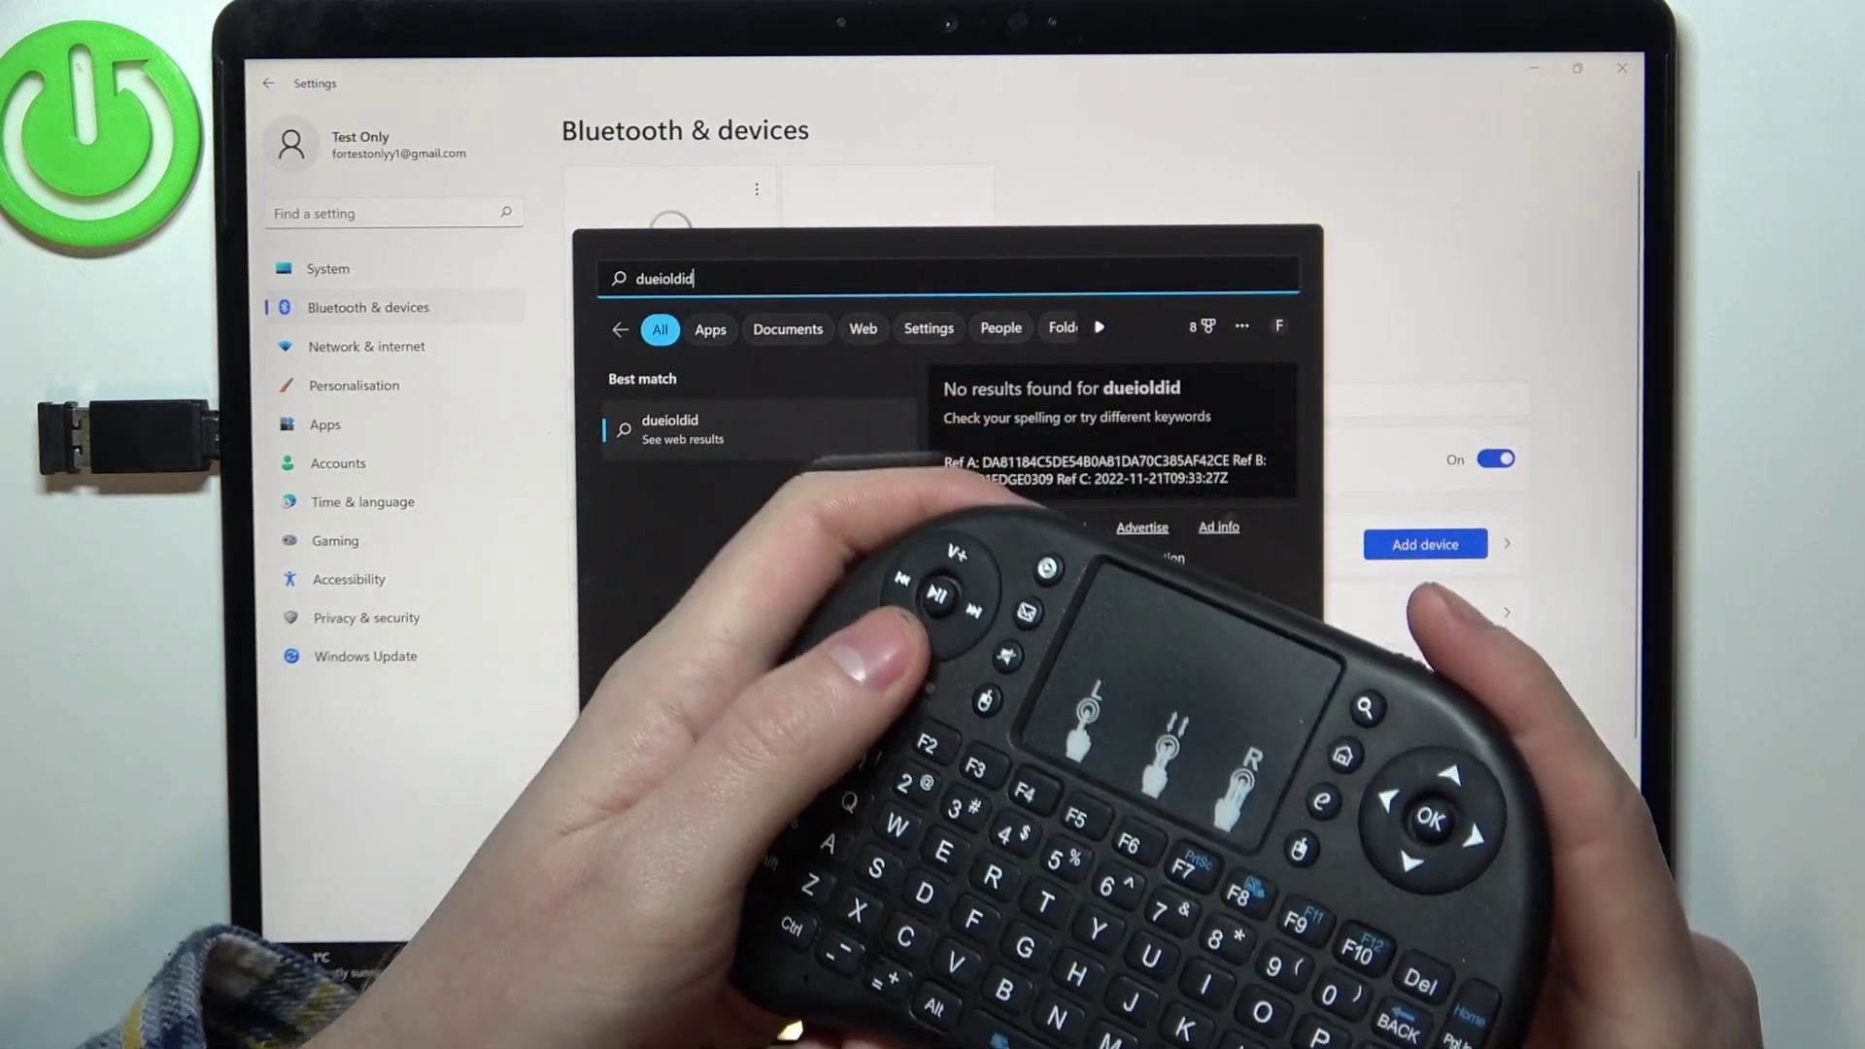